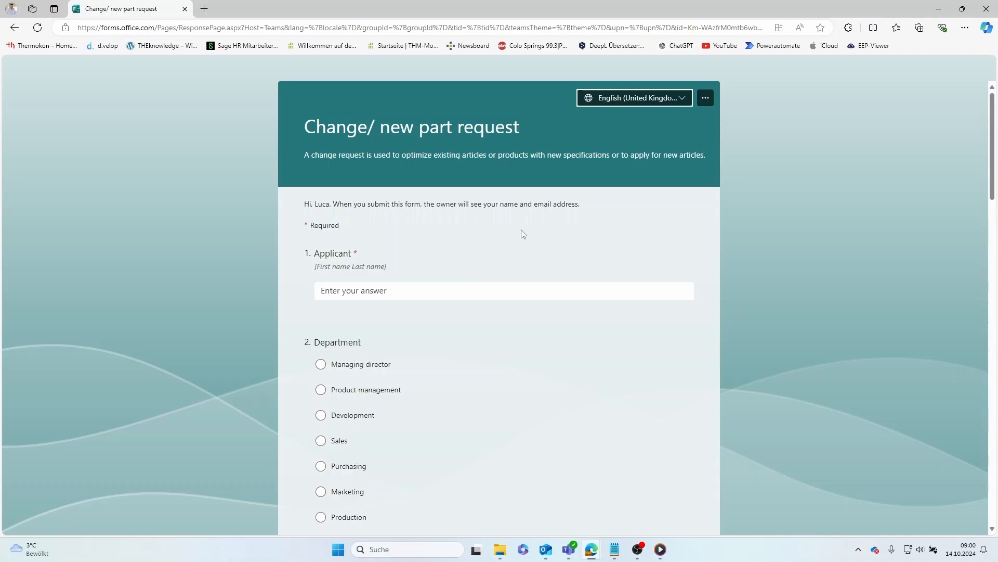
- Enter the applicant's full name and choose Product management as the department
left_click(425, 286)
left_click(425, 286)
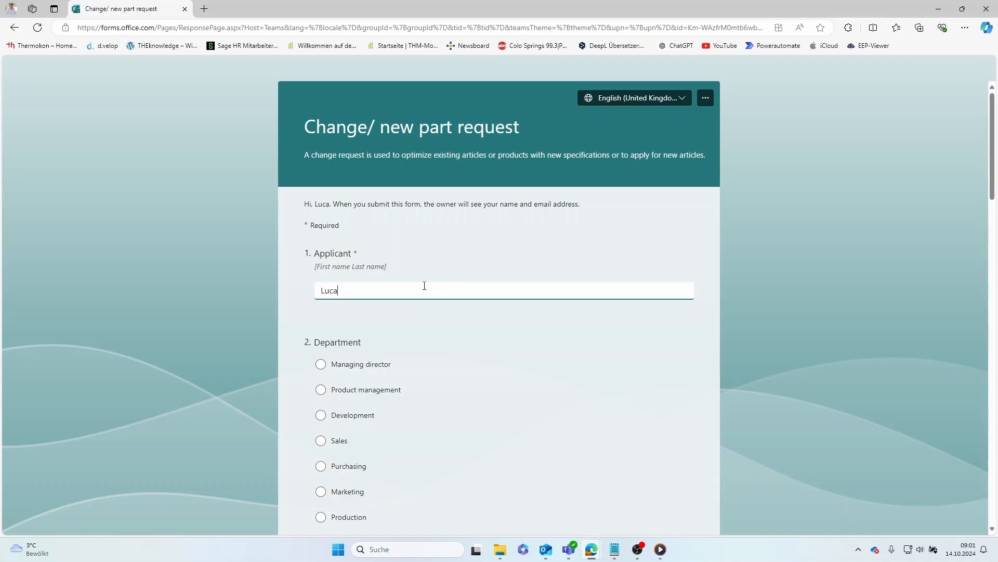
scroll(474, 345, "down", 3)
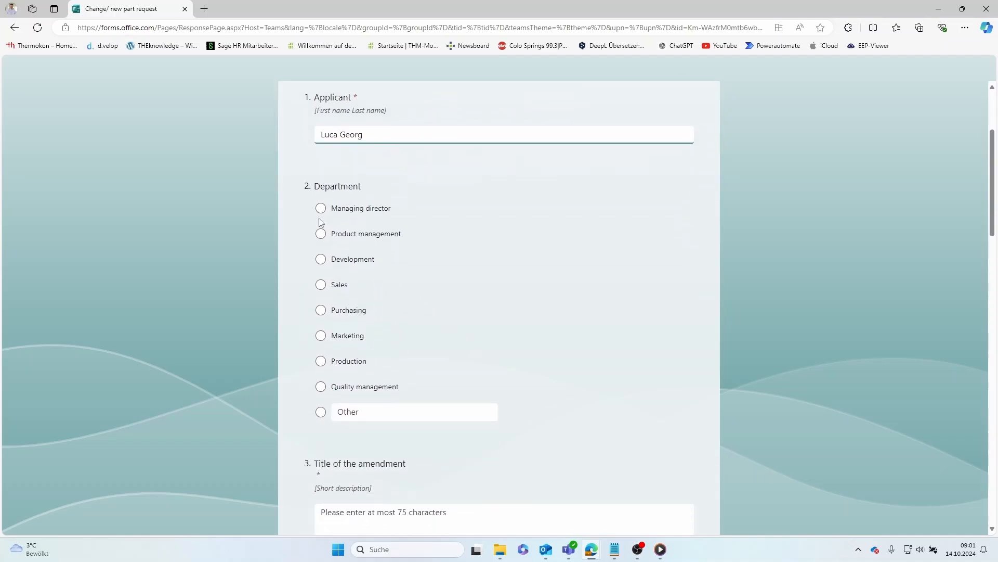
left_click(320, 234)
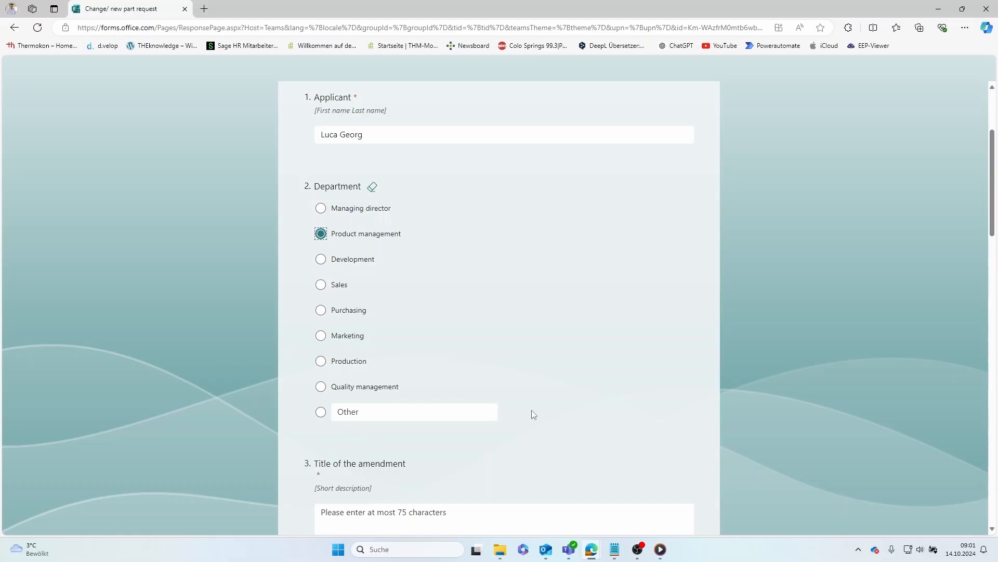
- Enter title 'Flush-Mounted Room Sensor (Temperature+Humidity) with KNX Interface' and affected product 'WRF06 Temp_rH KNX'
scroll(530, 413, "down", 4)
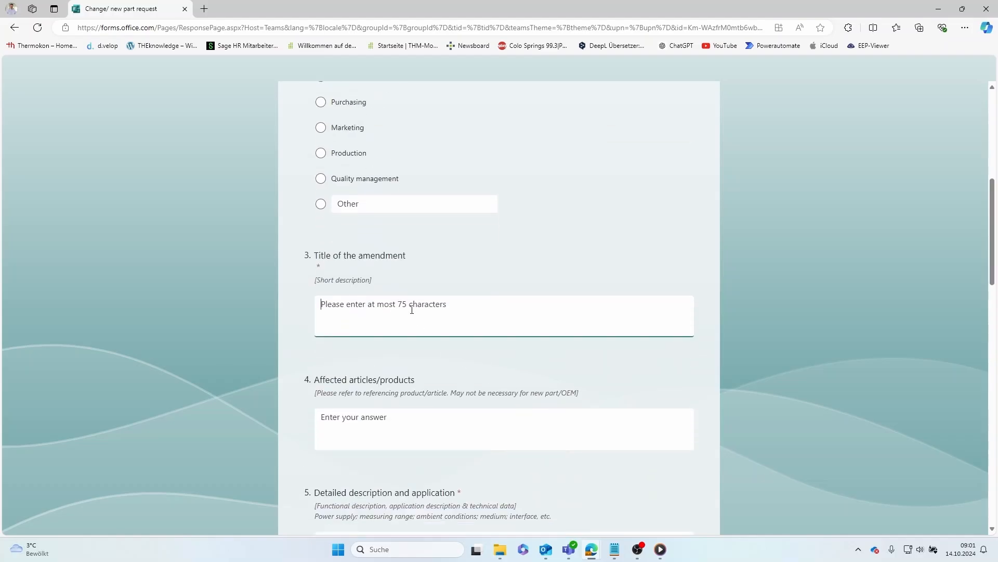
type("Flush-Mounted Room Sensor (Temper")
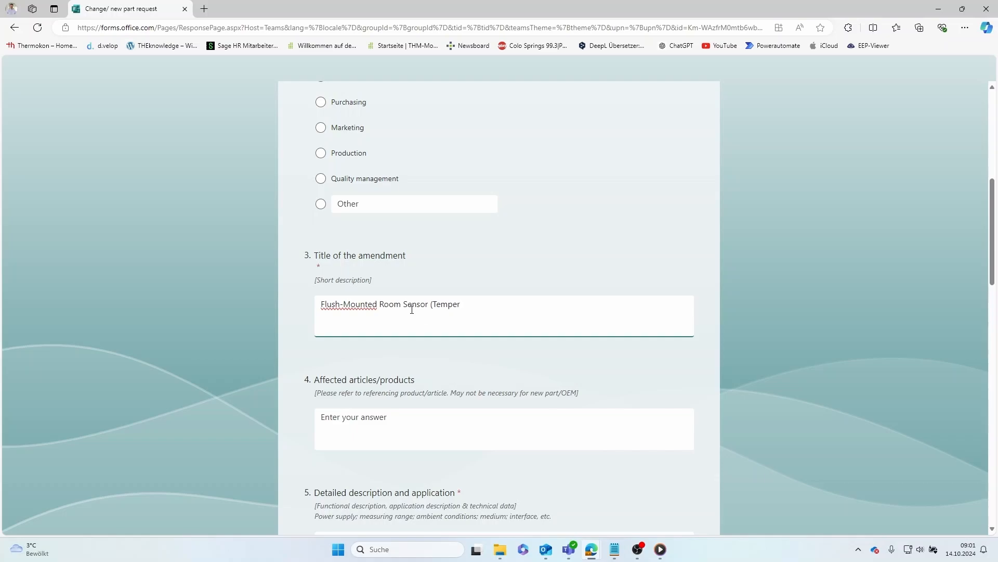
type("ature+Humidity) with KNX Interface")
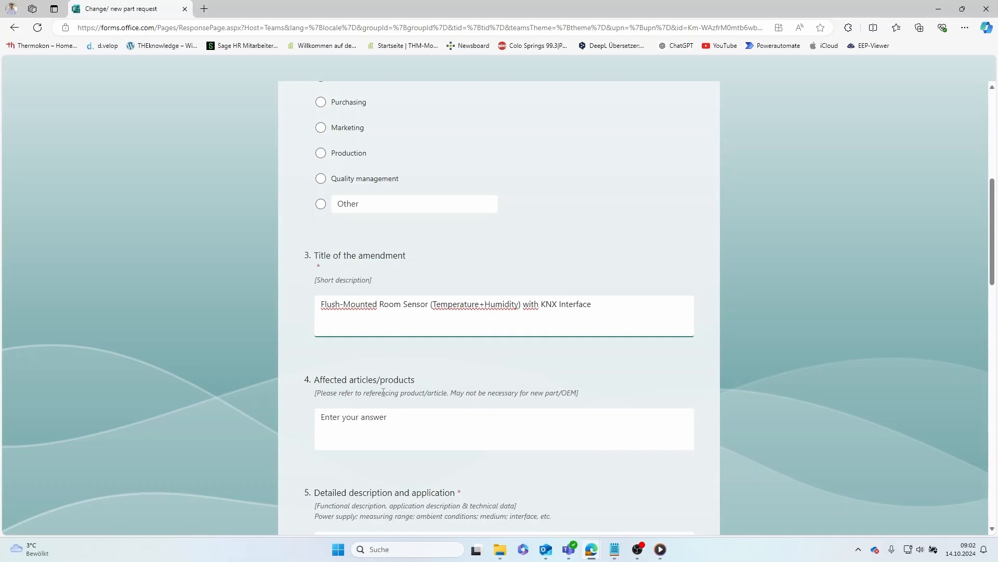
left_click(381, 417)
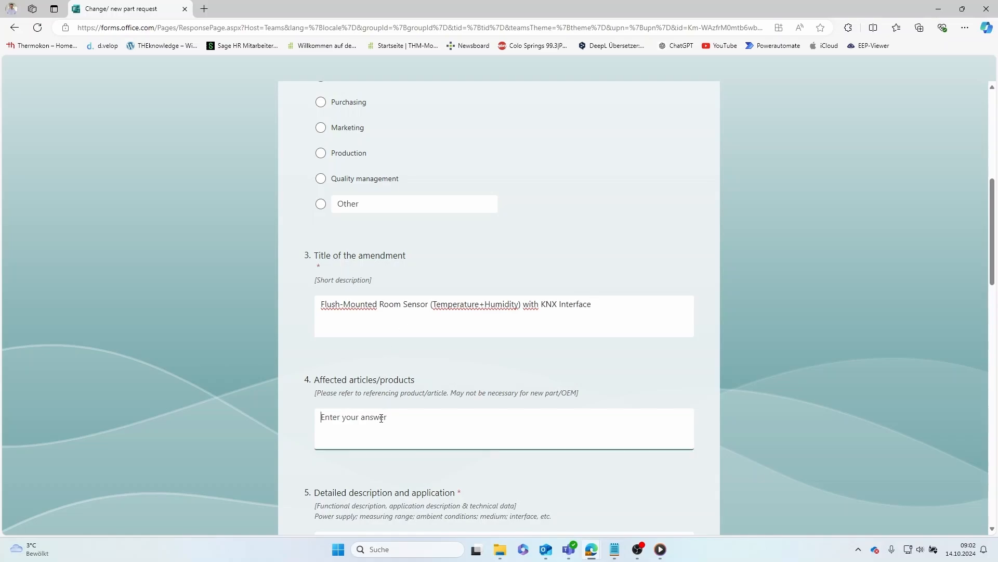
type("WRF06 Temp_rH KNX")
- Describe the KNX room sensor: temperature and humidity per SHT35, CO2 and VOC not possible
scroll(381, 419, "down", 5)
left_click(346, 230)
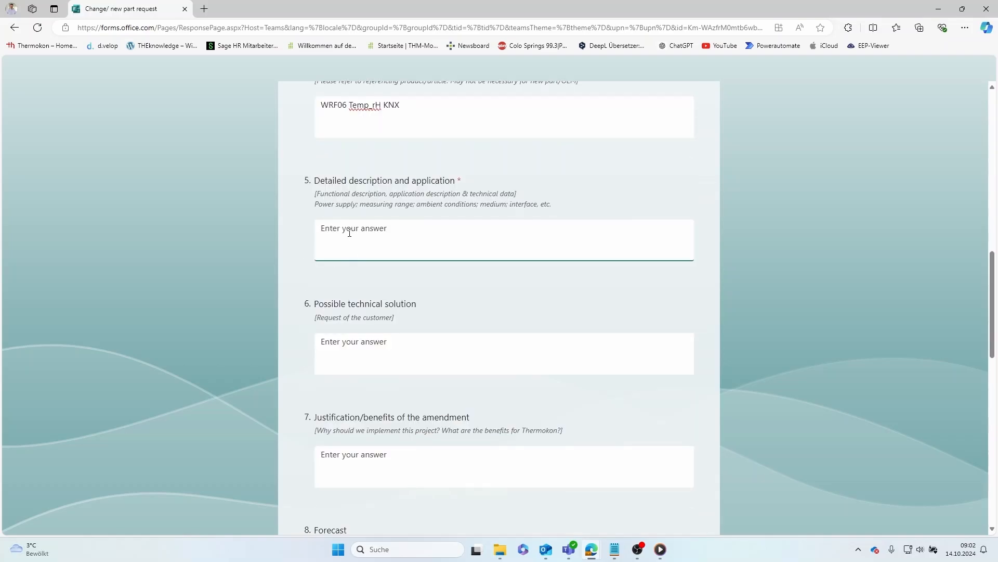
type("KNX room sensor with KNX interface")
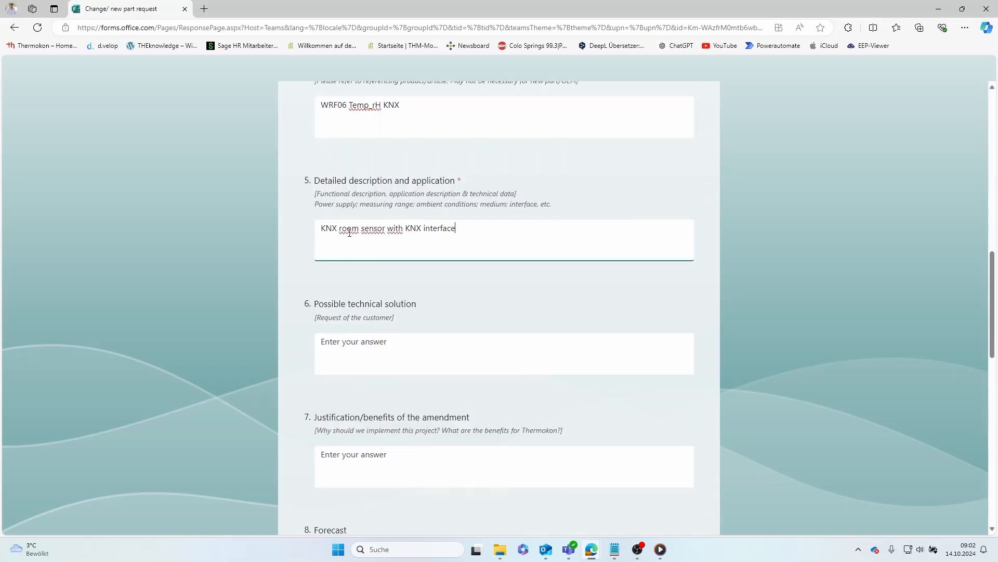
type(".")
key("Return")
type("Measuring variables: tem")
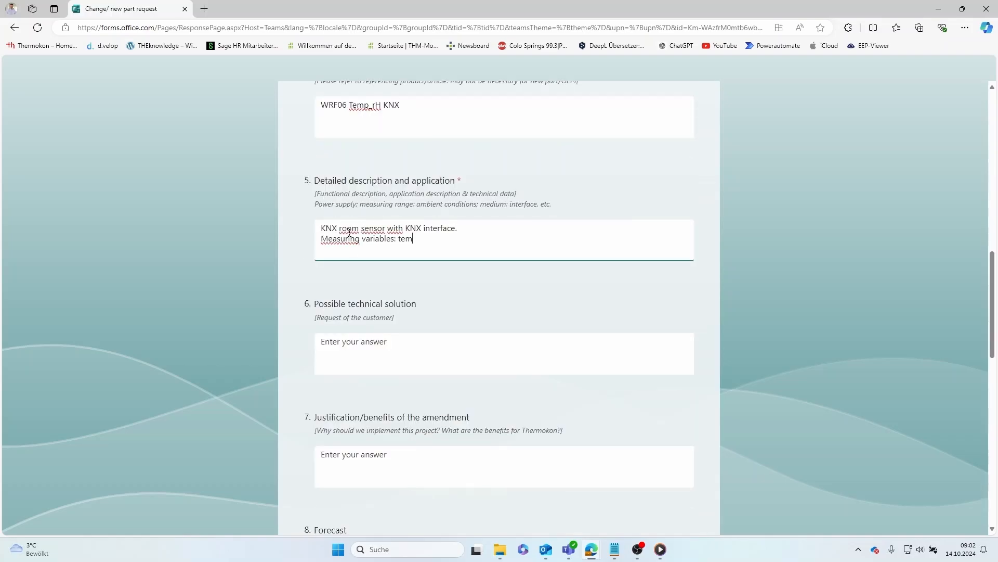
type("perature and humidity. Sp")
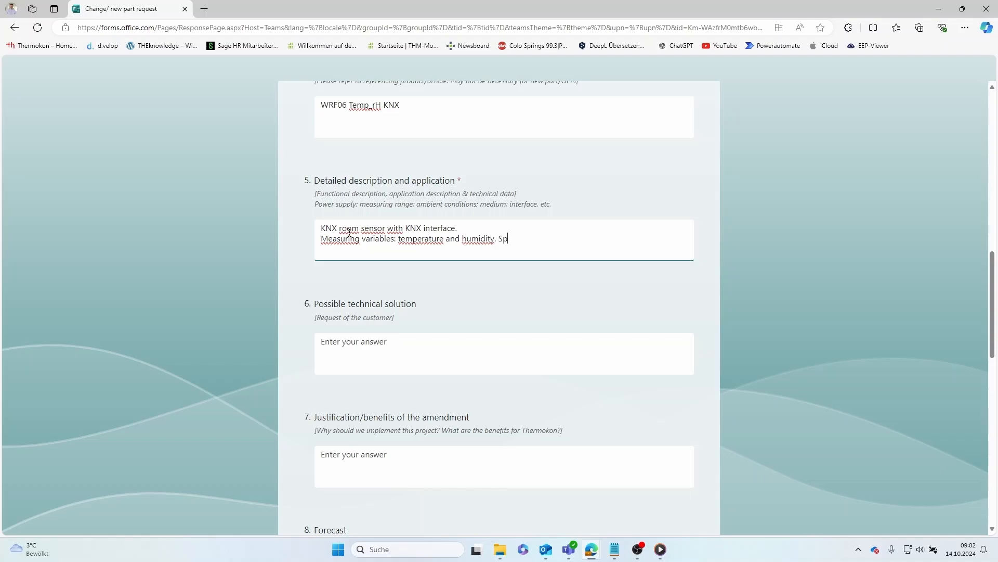
type("ecification according to SHT35.")
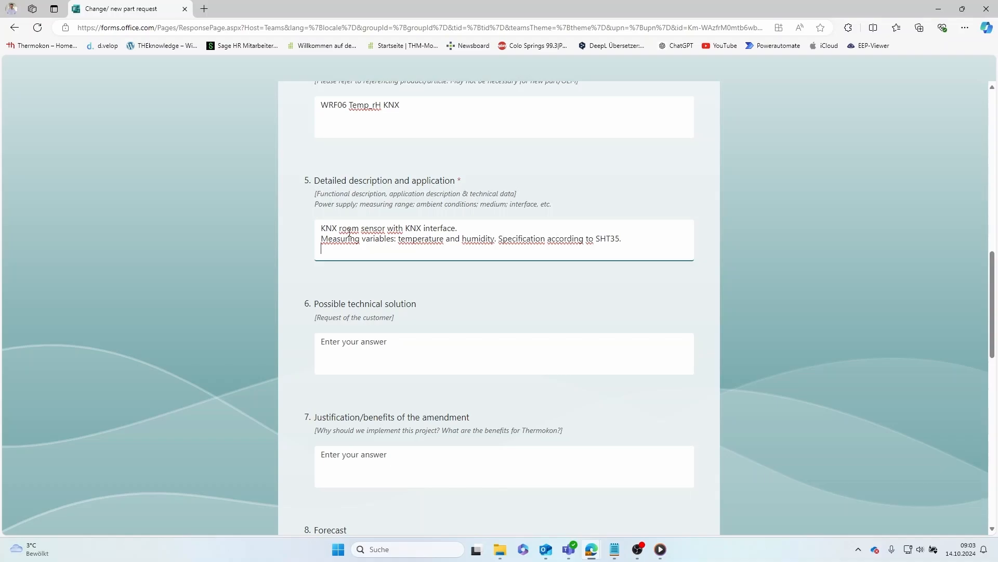
key("Return")
type("CO2 and VOC not possible. Connection diagram and oth")
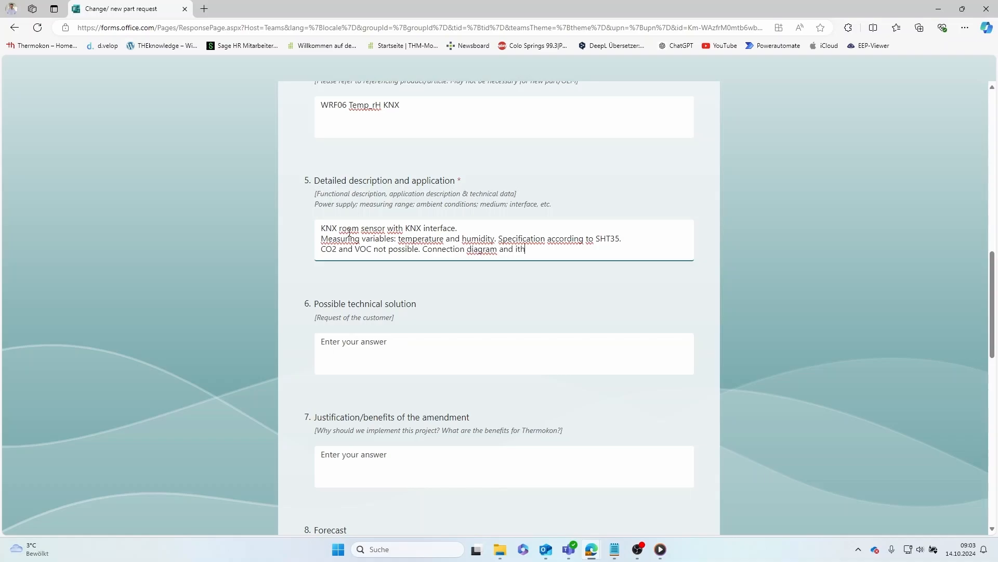
type("er technical specifi")
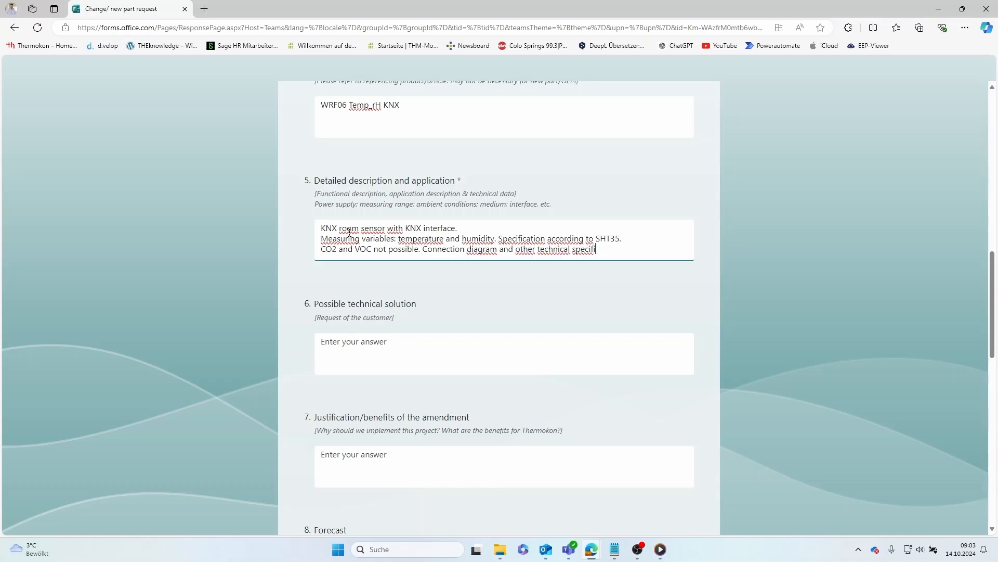
type("cations correspond to WR")
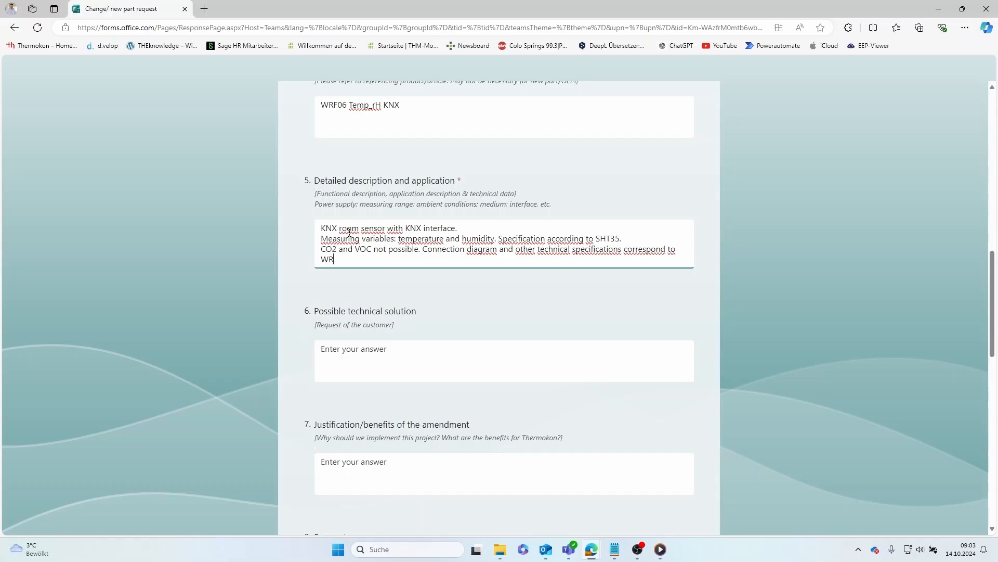
type("F06 INC KNX.")
- Propose reduced WRF06 INC KNX components, removing LEDs, buttons and the incremental encoder
left_click(353, 358)
type("Re")
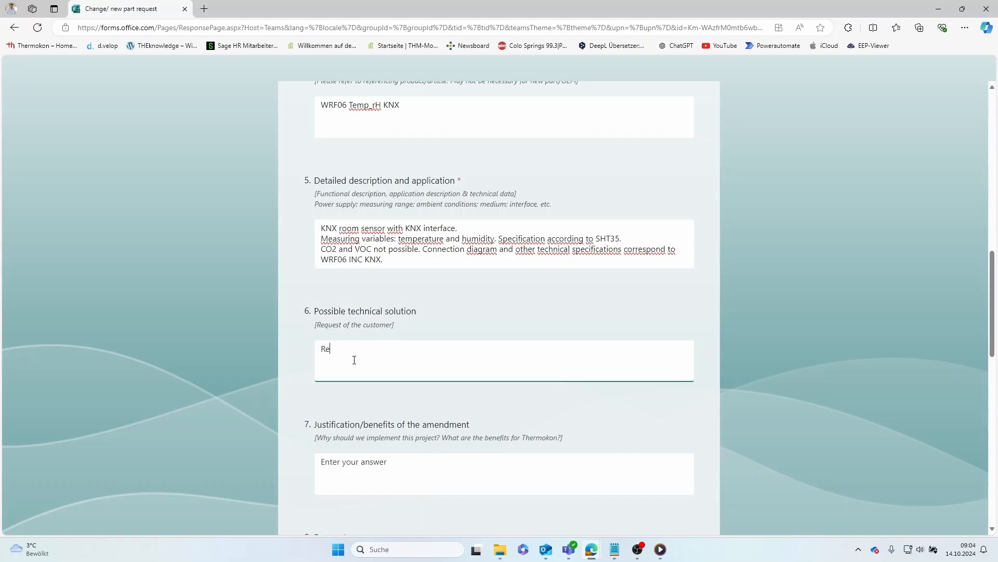
type("duced comp")
key("BackSpace")
key("BackSpace")
type("mponents of the WRF06")
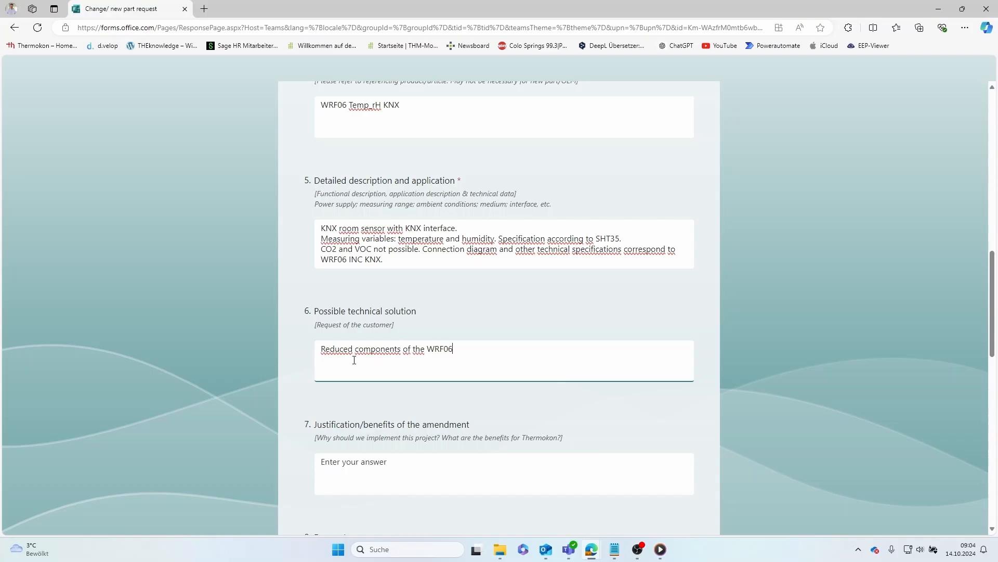
type(" INC KNX assembly. Removal of LED")
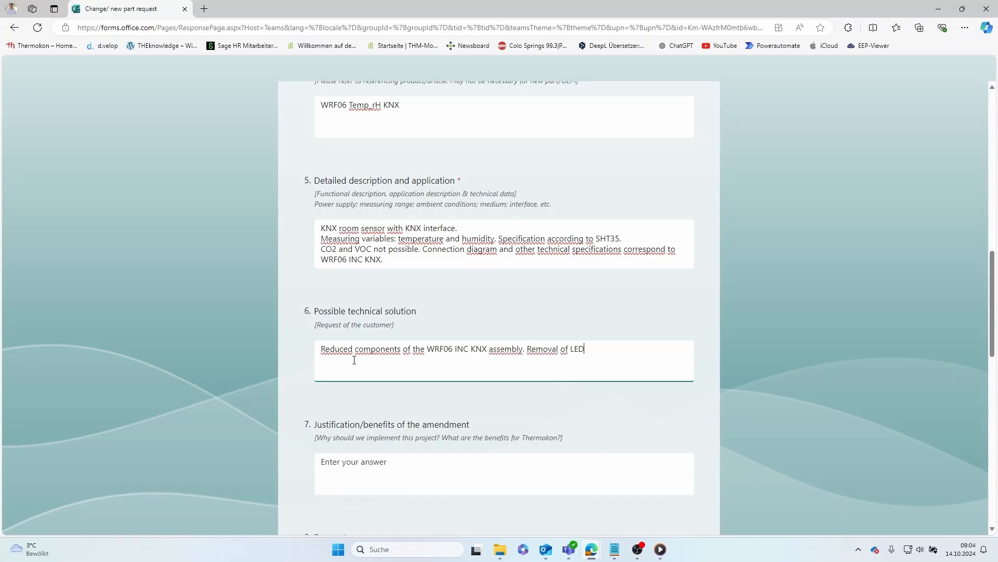
type("s, buttons, incremental encoder.")
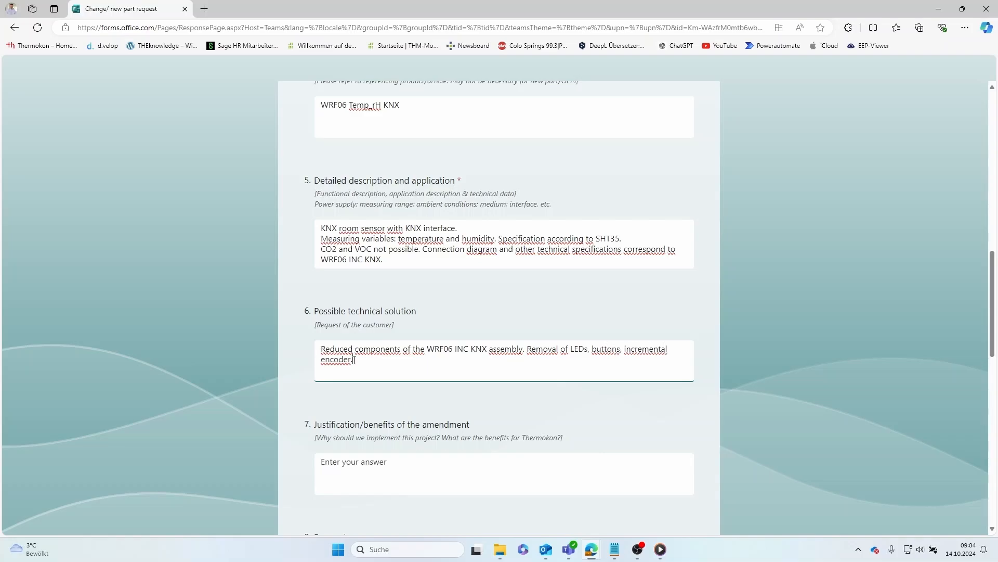
left_click(354, 458)
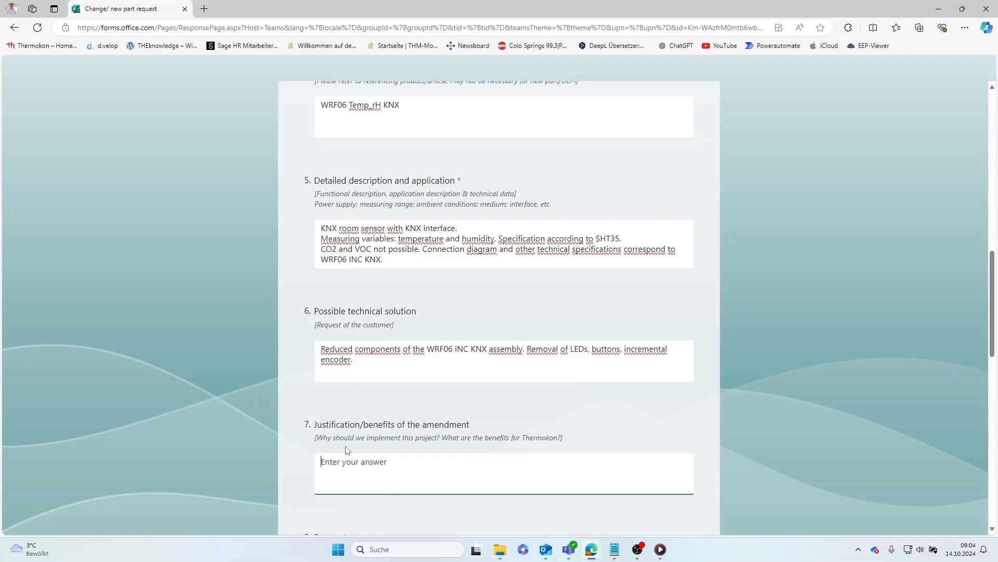
- Justify the request as a KNX portfolio expansion and set the forecast to '>100 units'
scroll(234, 325, "down", 4)
type("Exp")
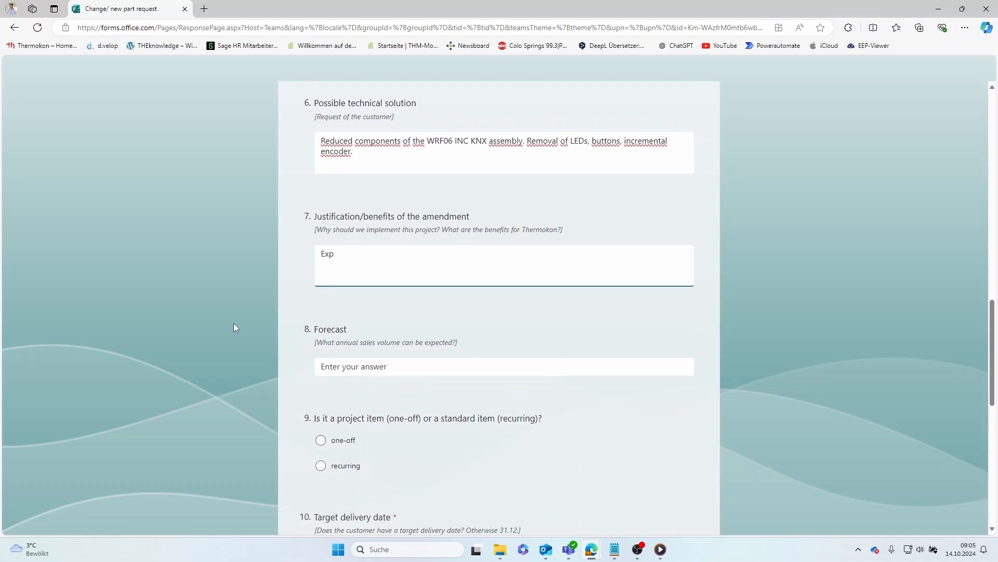
type("ansion of the KNX portfolio. A")
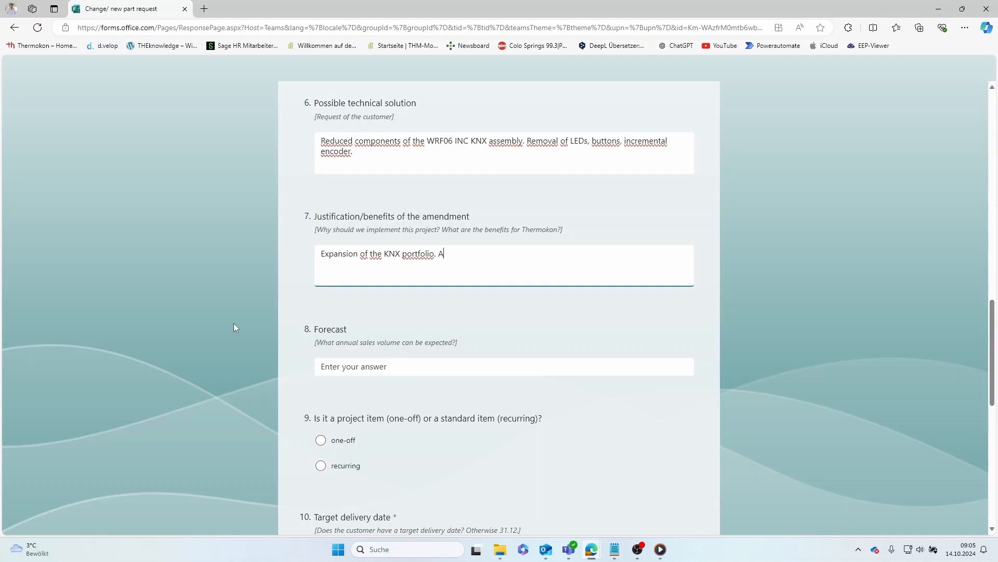
type("s of today, we do not habe a ")
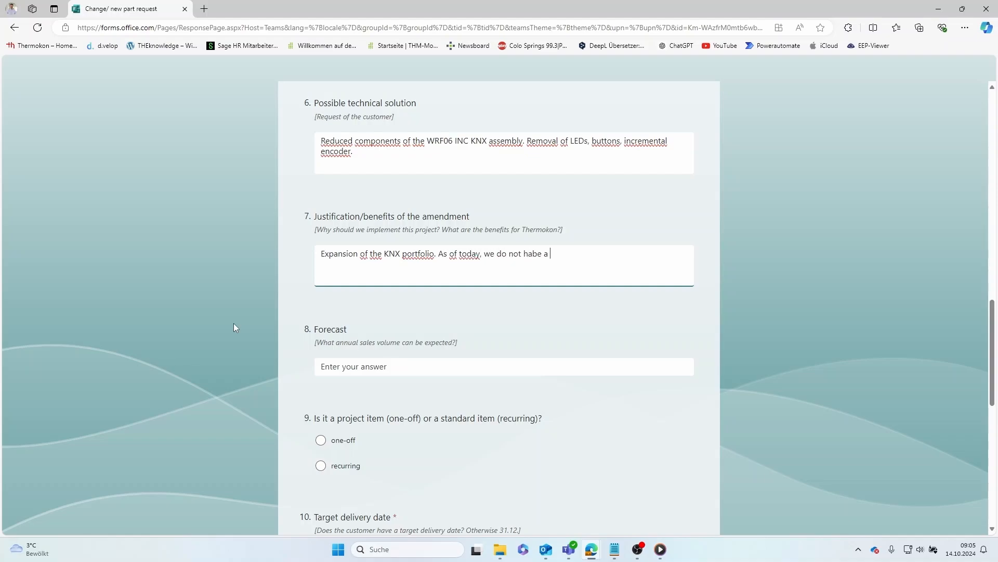
type("flush-mounted roo")
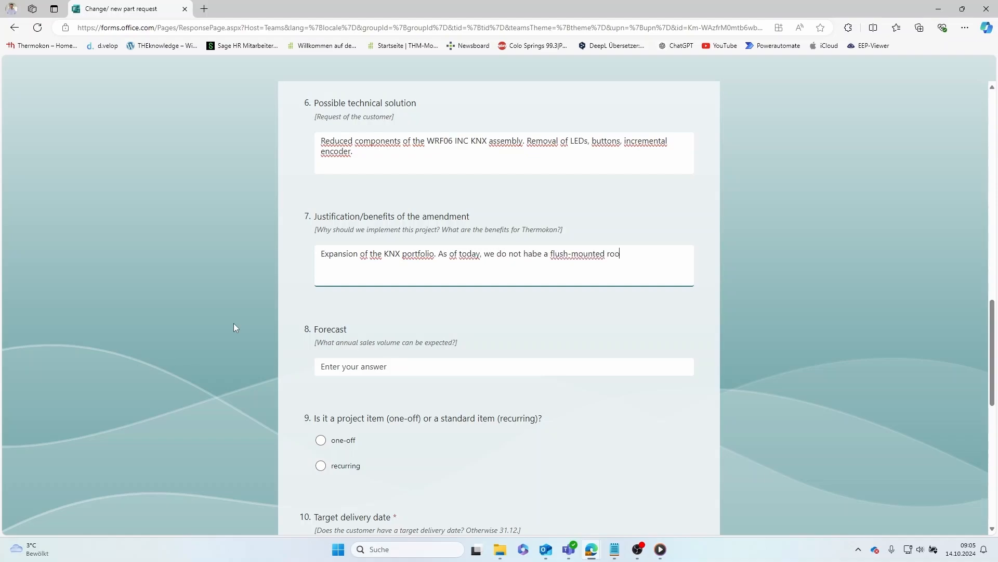
type("m sensor in our product")
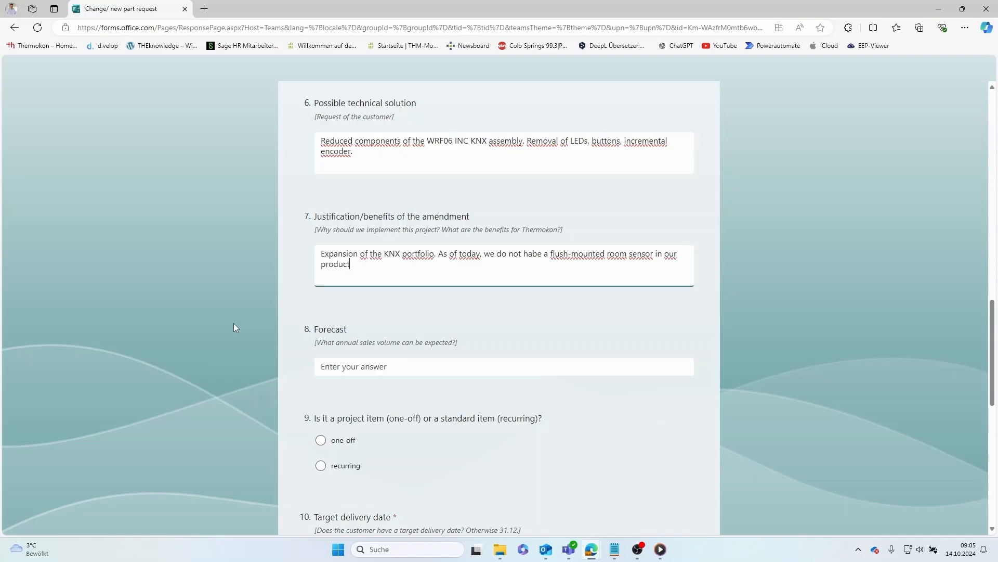
type(" range.")
left_click(343, 372)
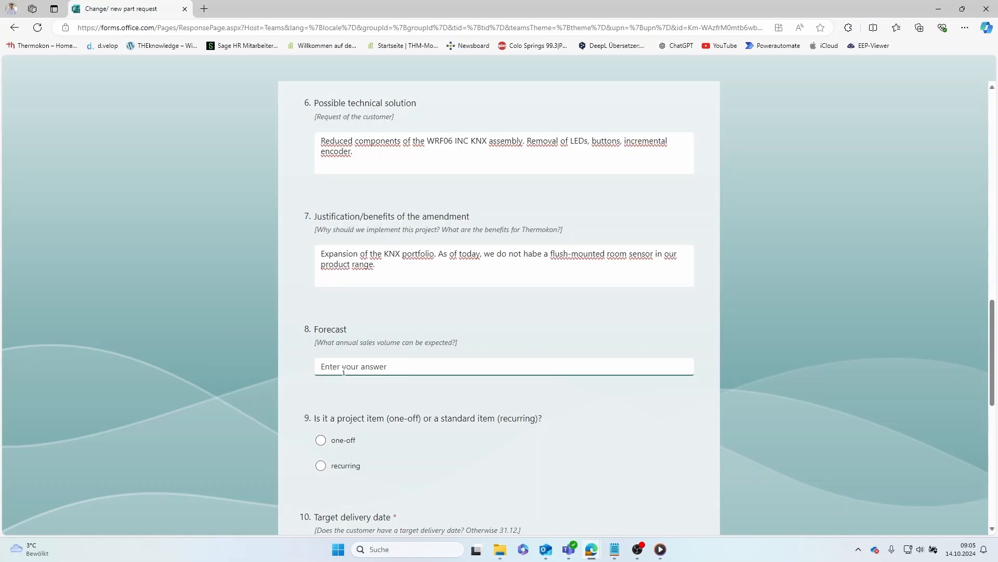
type(">100 units")
- Mark the part as a recurring standard item with target delivery date 20.12.2024
scroll(302, 376, "down", 5)
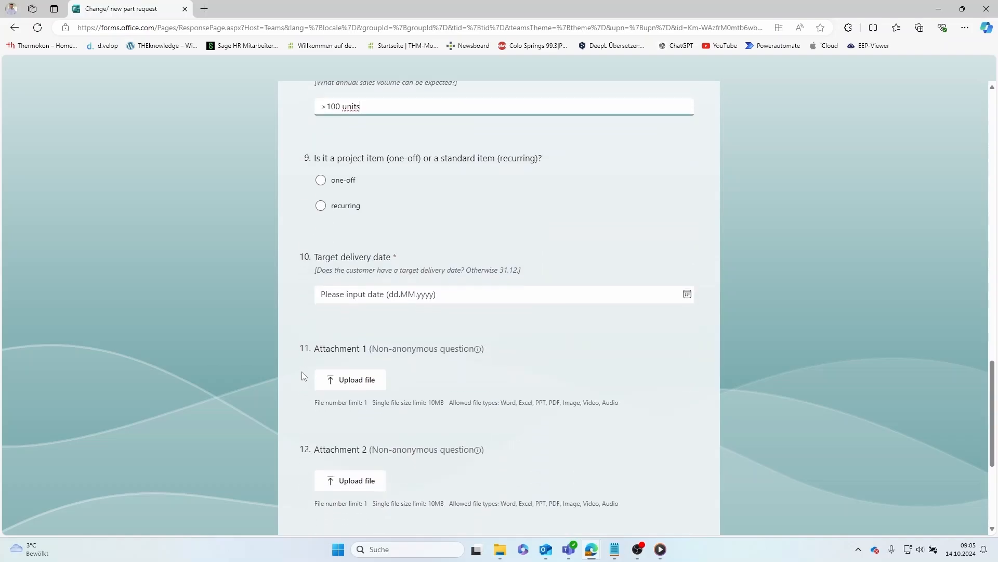
left_click(321, 205)
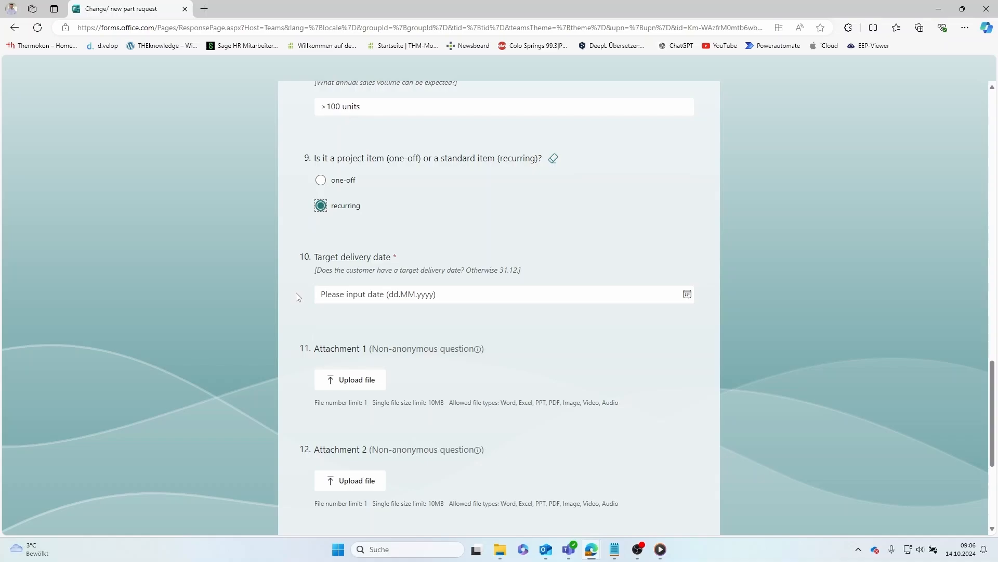
left_click(317, 294)
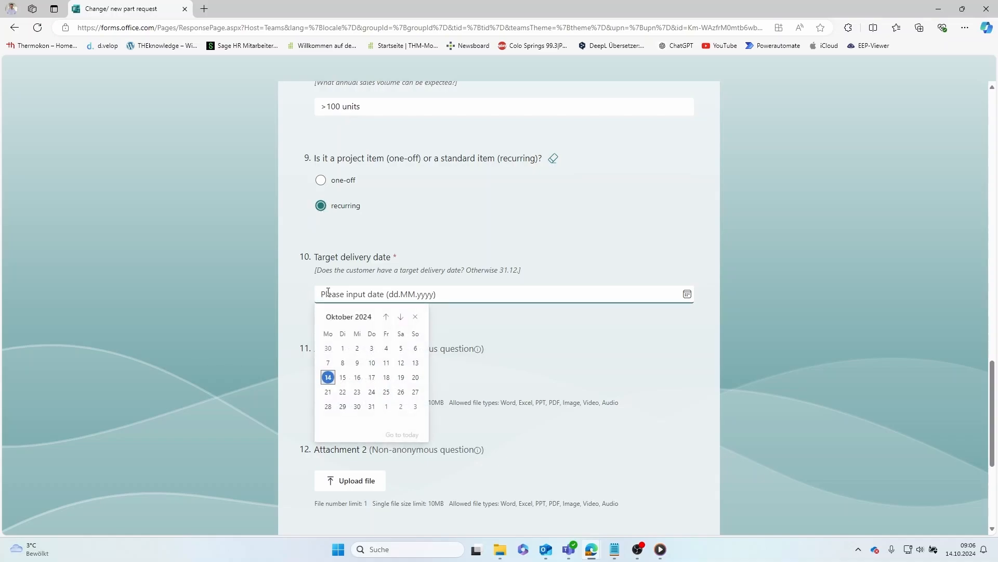
left_click(399, 317)
left_click(401, 318)
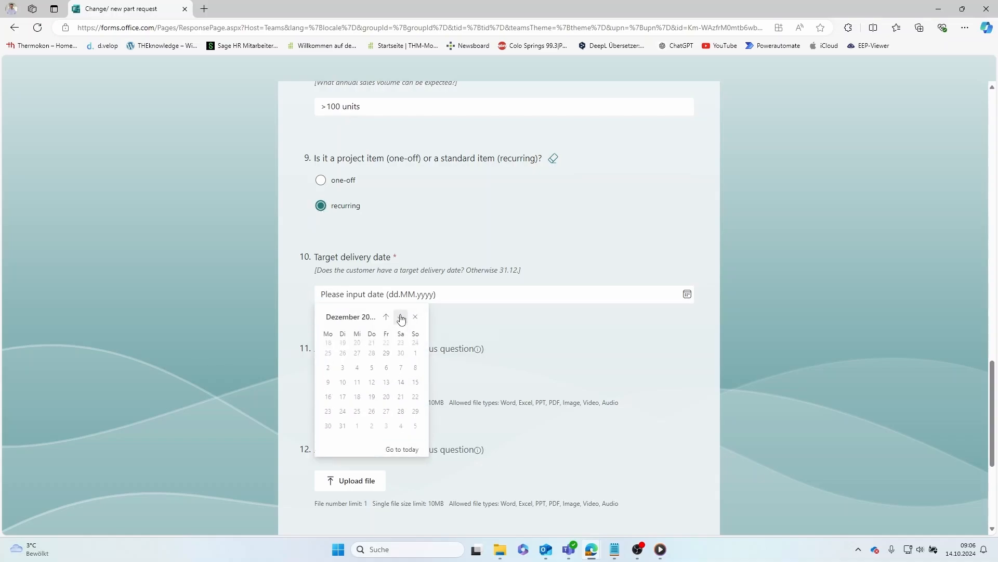
left_click(387, 392)
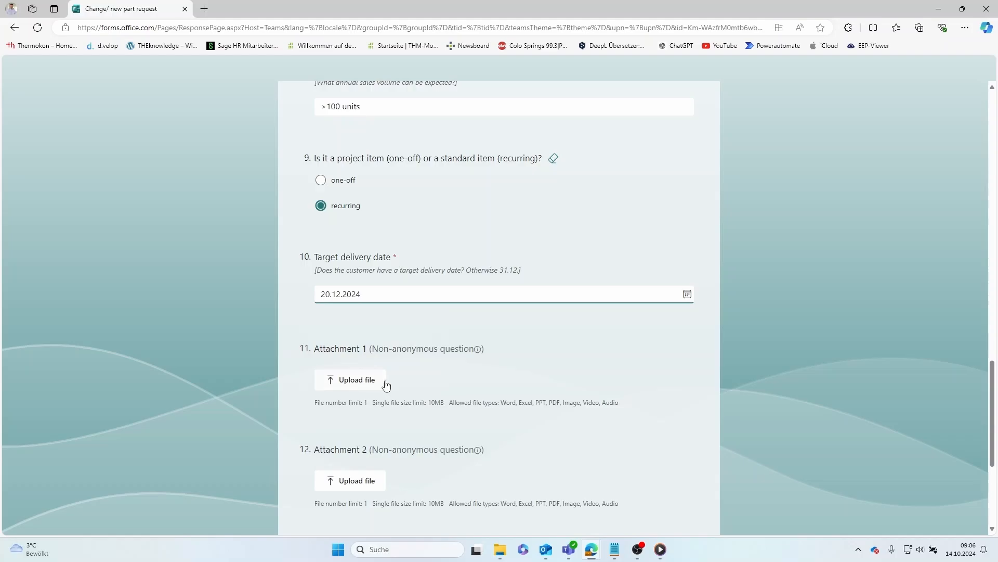
- Attach DLF_Datenblatt_de.pdf as Attachment 1 and submit the request
left_click(377, 381)
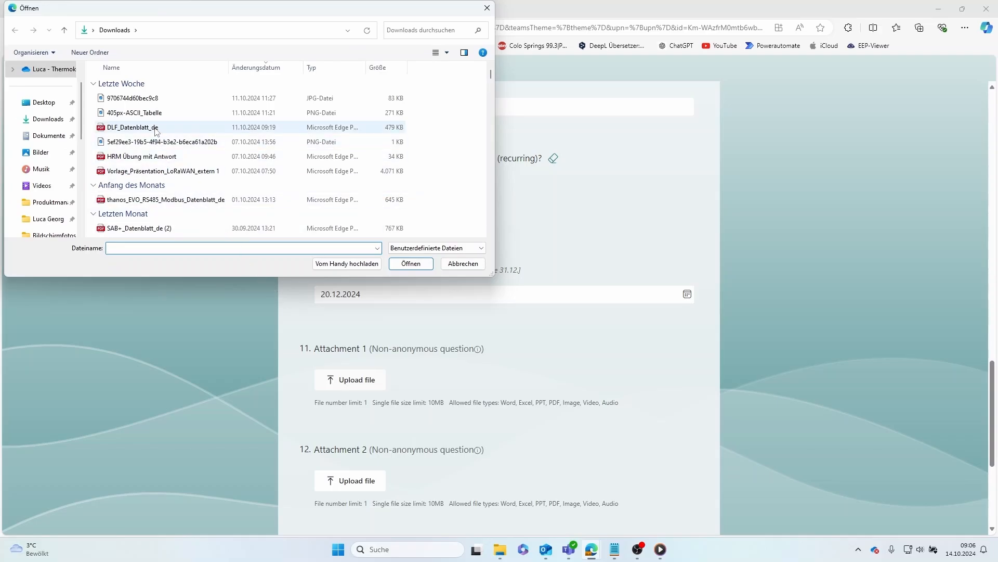
double_click(156, 128)
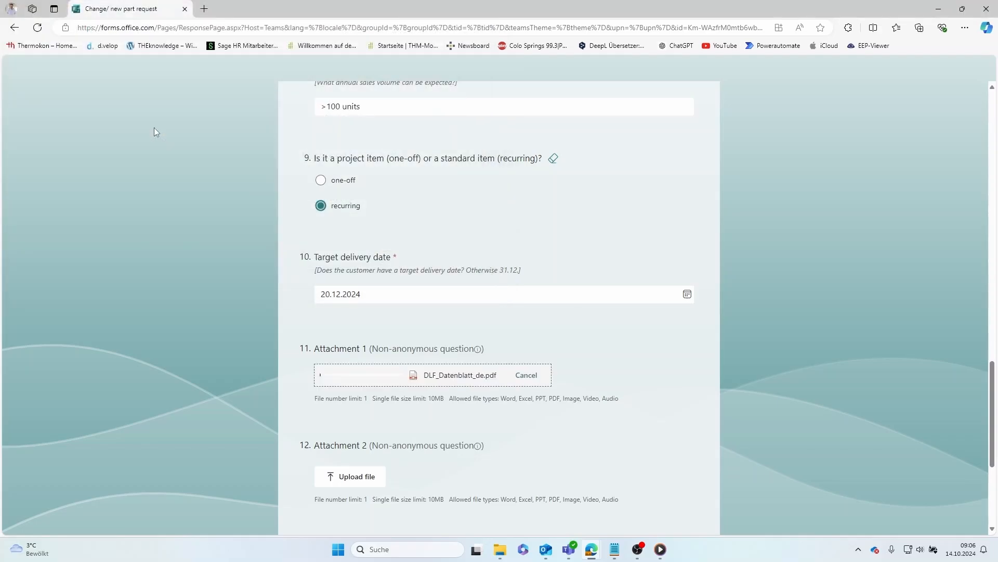
scroll(192, 281, "down", 4)
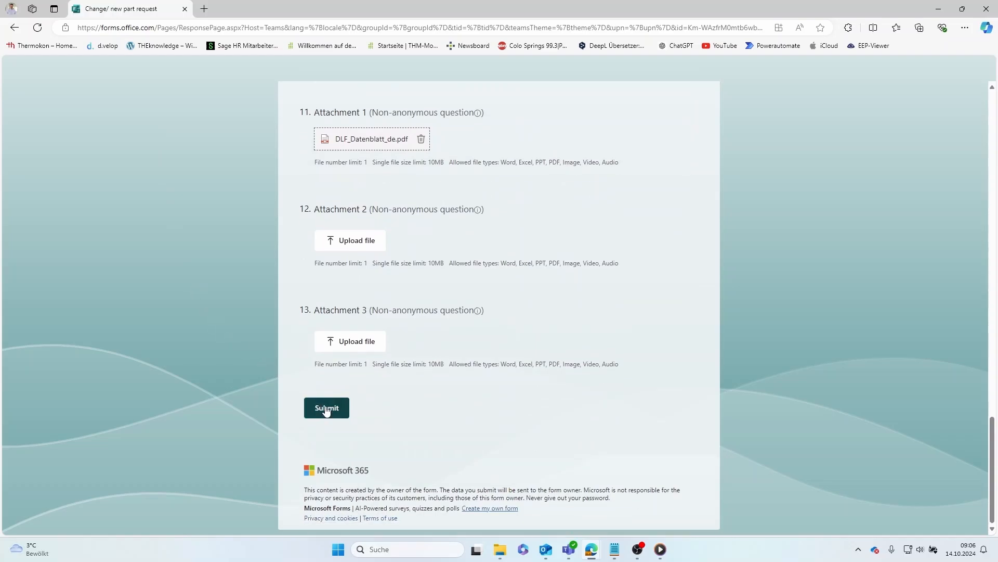
left_click(326, 409)
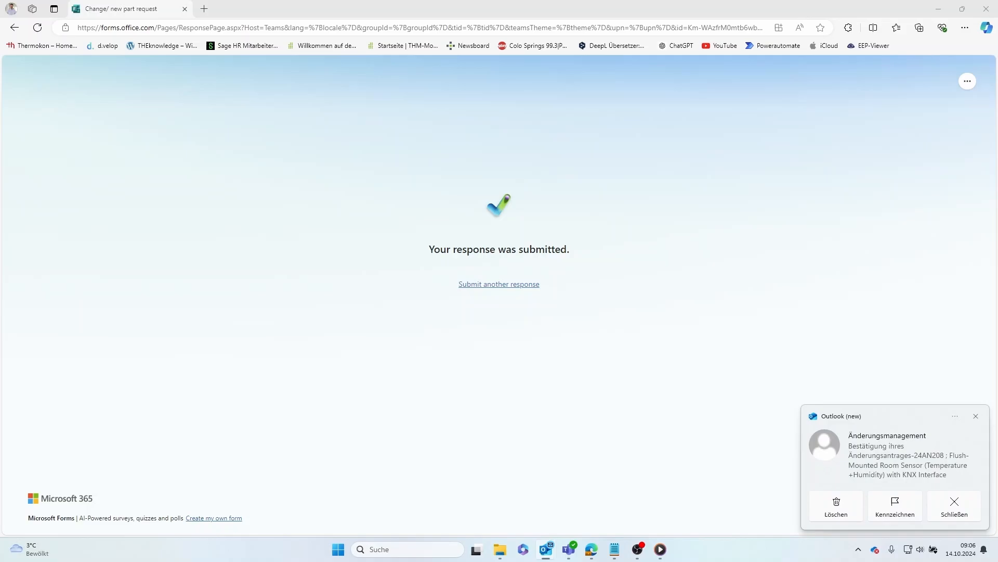
- Bring up the Outlook confirmation e-mail and highlight the change request number
left_click_drag(0, 88, 666, 74)
scroll(590, 232, "down", 3)
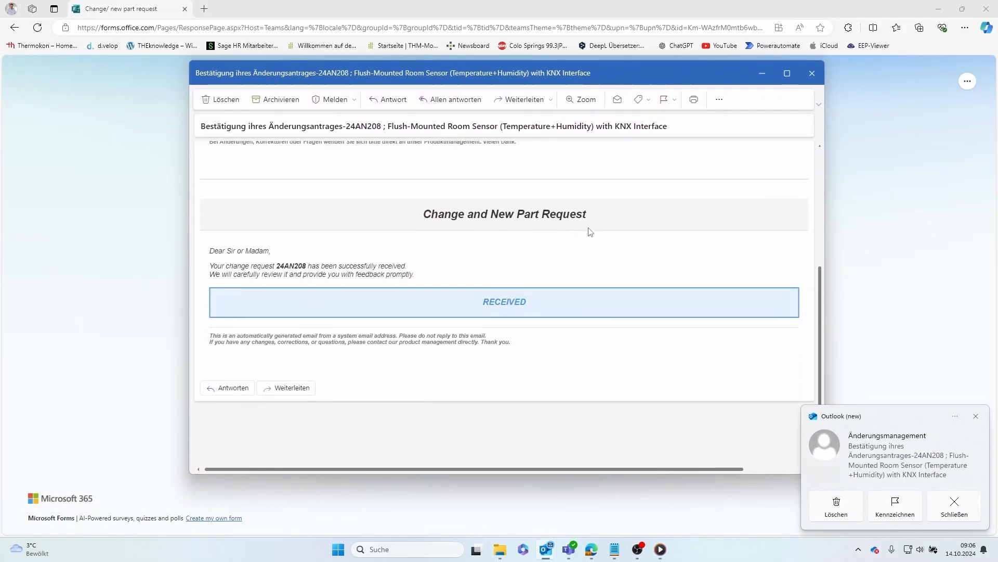
left_click_drag(277, 266, 309, 265)
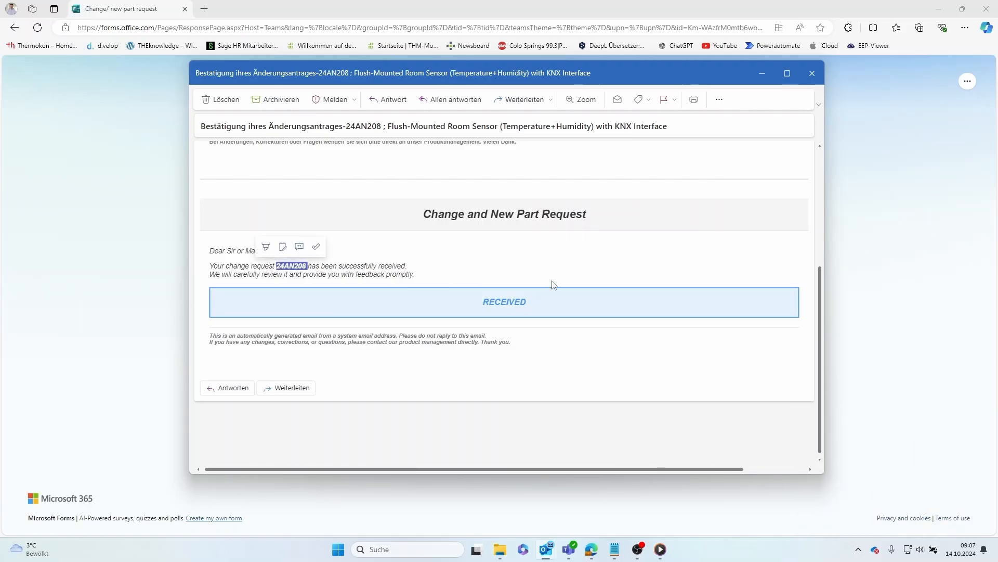